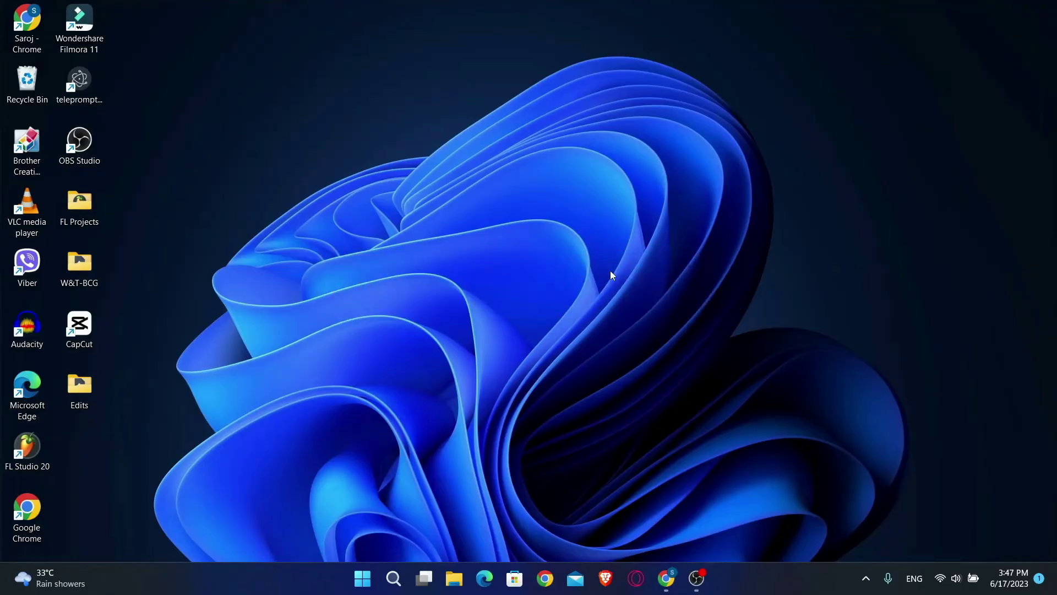
{"action": "type", "text": "chess"}
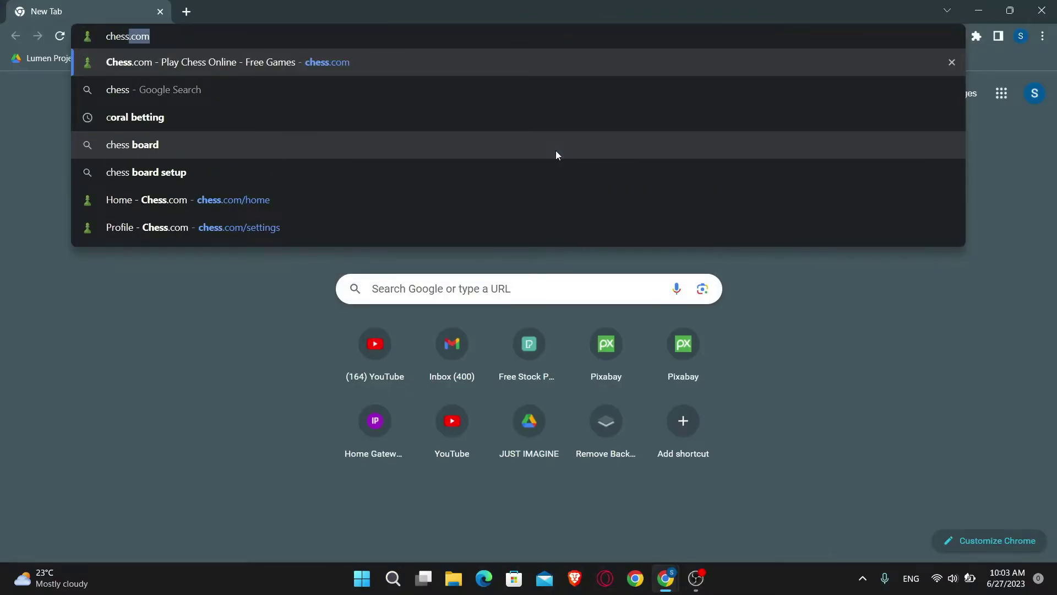
{"action": "type", "text": ".com"}
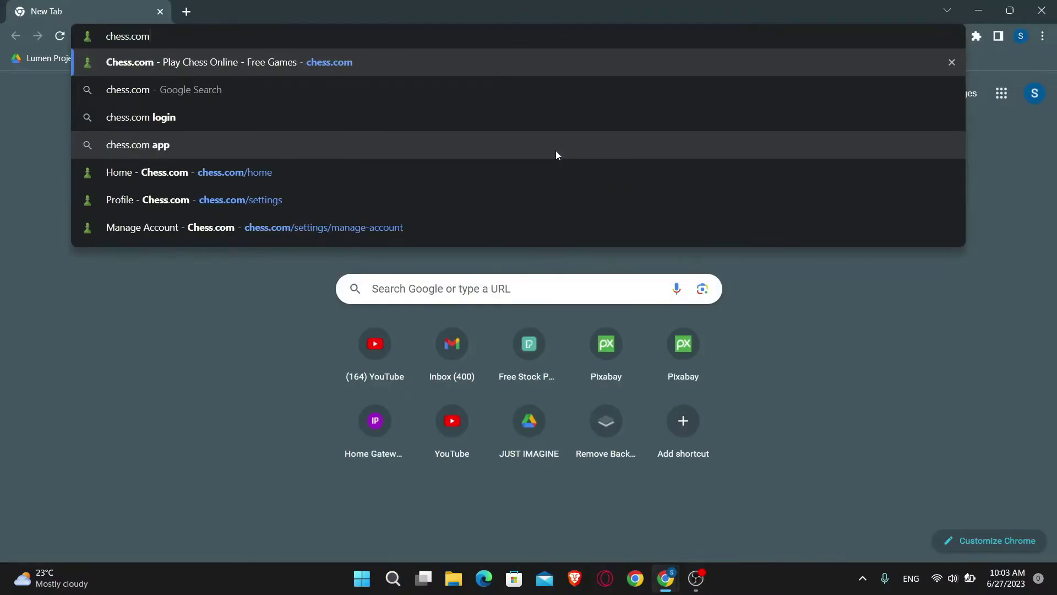
Load chess.com from the address bar of a new Chrome tab.
{"action": "key", "text": "Return"}
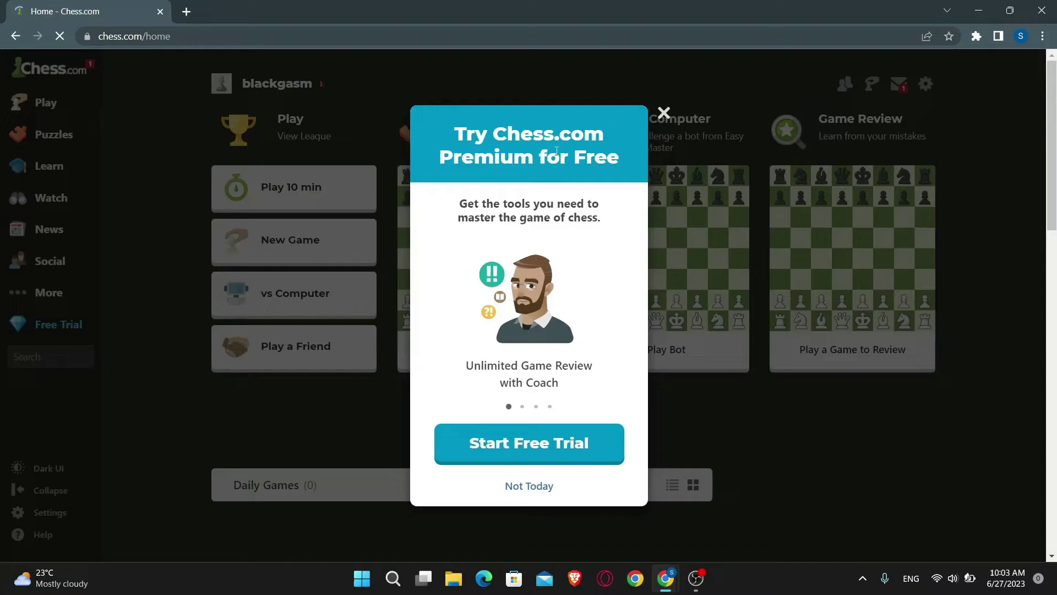
Close the 'Try Chess.com Premium for Free' pop-up.
{"action": "left_click", "coordinate": [663, 113]}
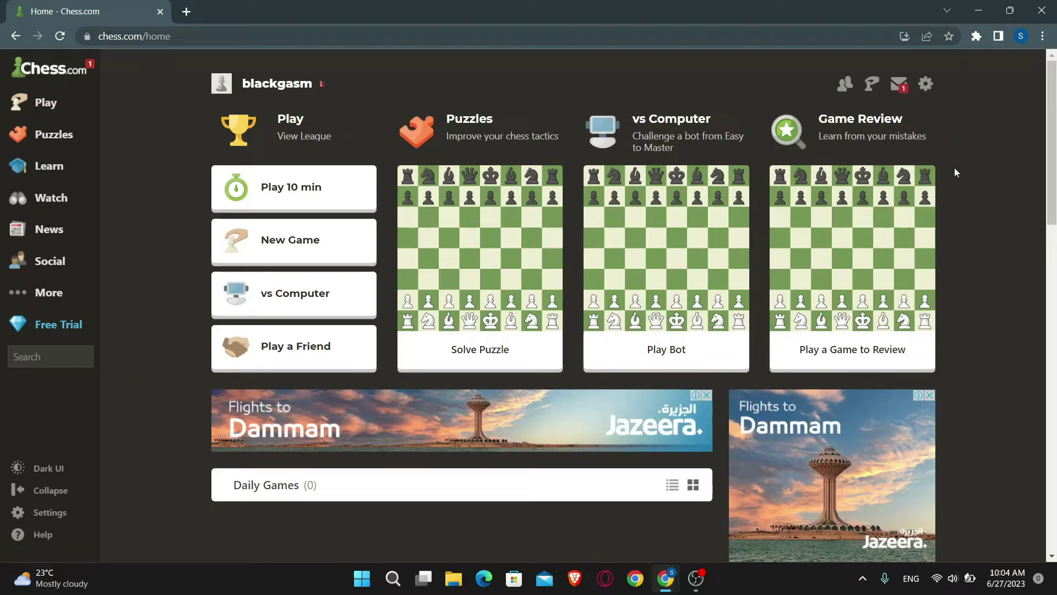
Install Chess.com as the 'Chess - Play & Learn' app from Chrome's menu.
{"action": "left_click", "coordinate": [1042, 37]}
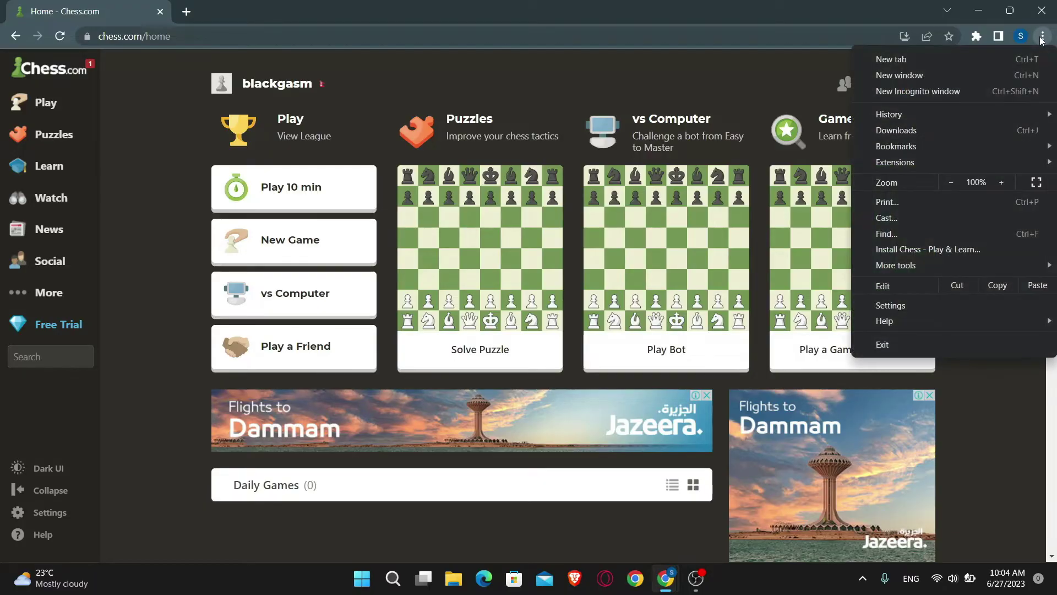
{"action": "left_click", "coordinate": [894, 253]}
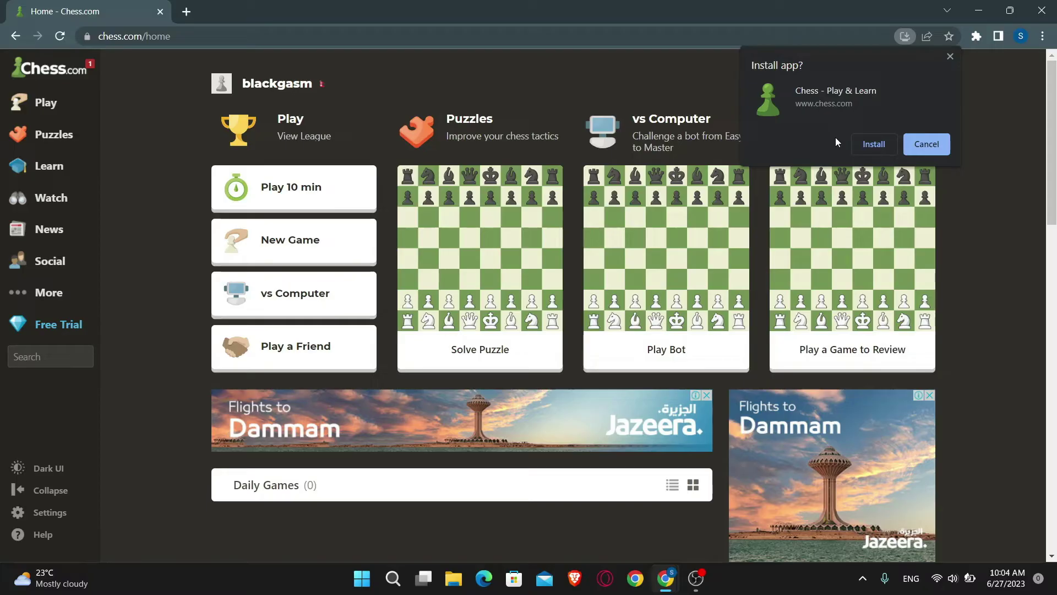
{"action": "left_click", "coordinate": [872, 147]}
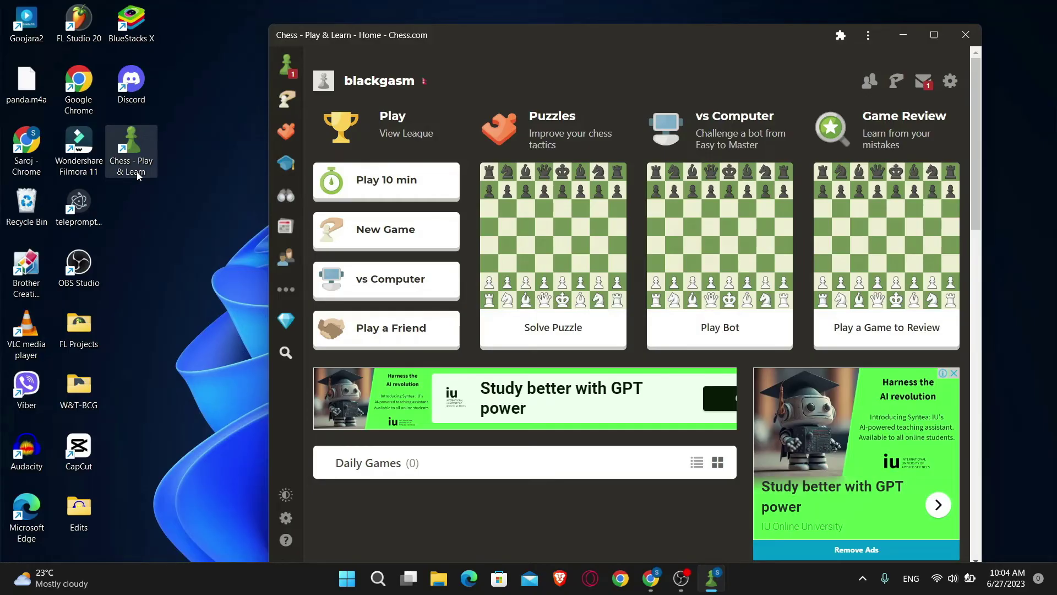
{"action": "left_click", "coordinate": [137, 175]}
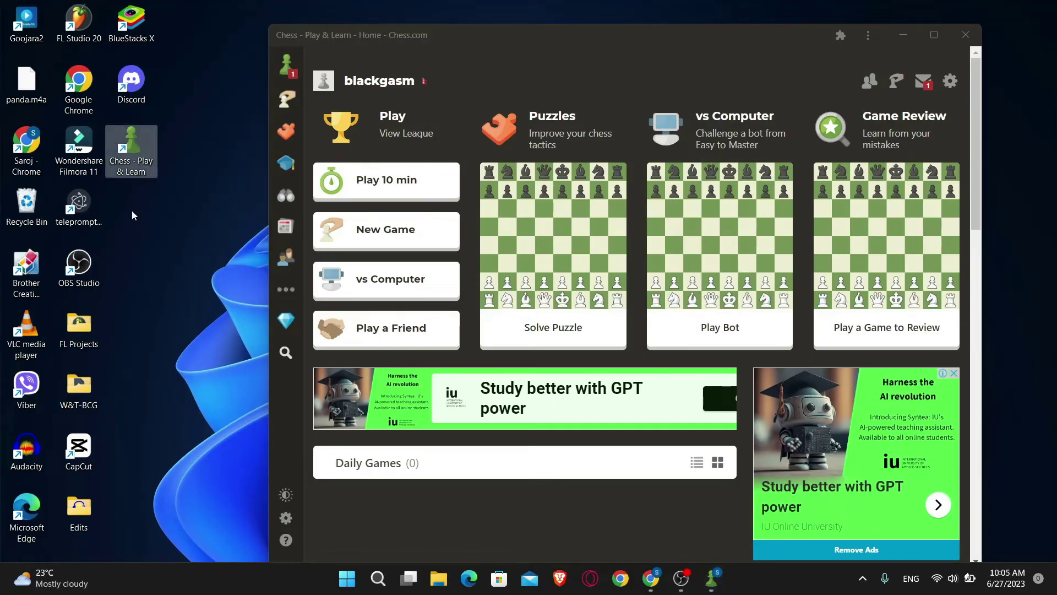